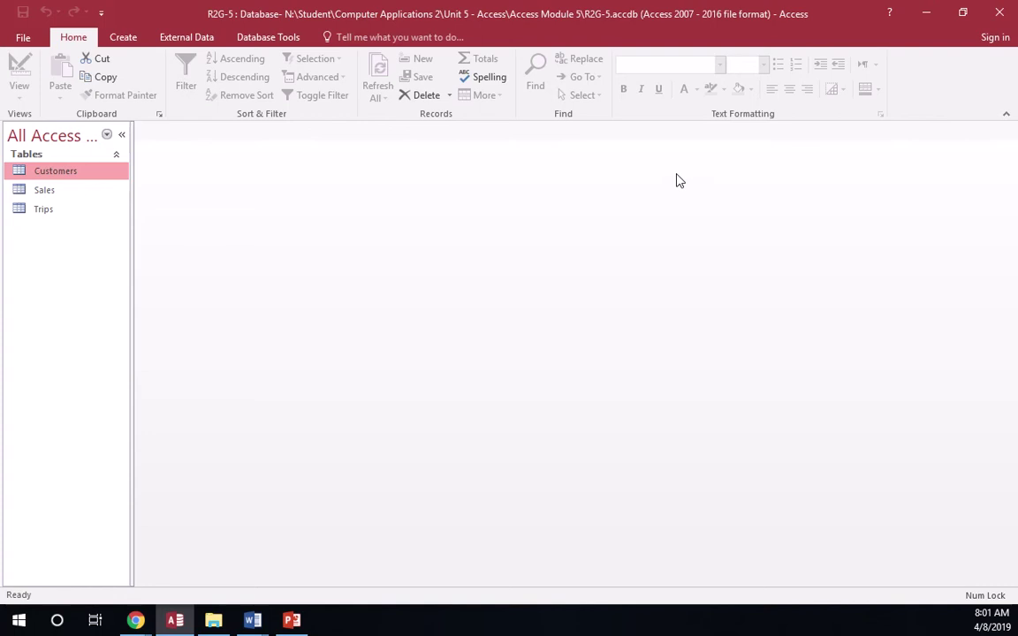
# Create a new table in Design view and add a PaymentNo field with the AutoNumber data type.
pyautogui.click(128, 42)
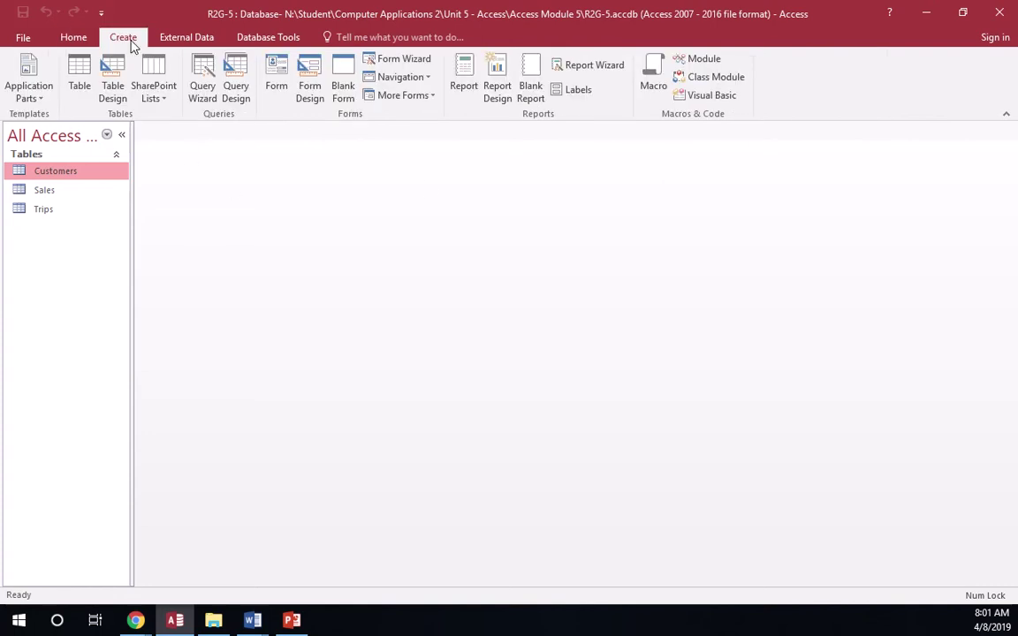
pyautogui.click(113, 92)
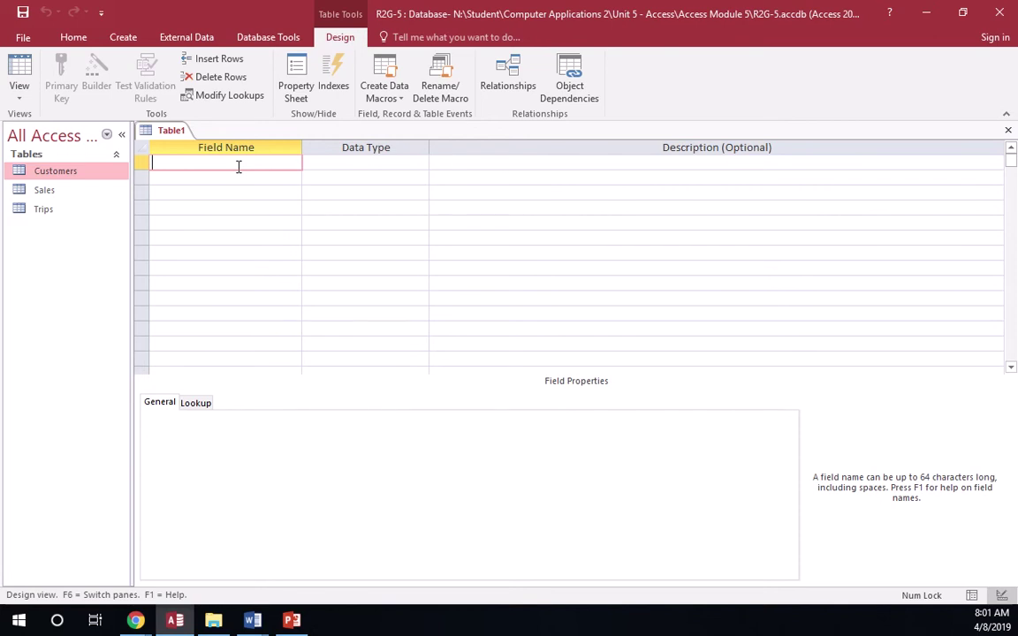
pyautogui.write('PaymentNo')
pyautogui.press('Tab')
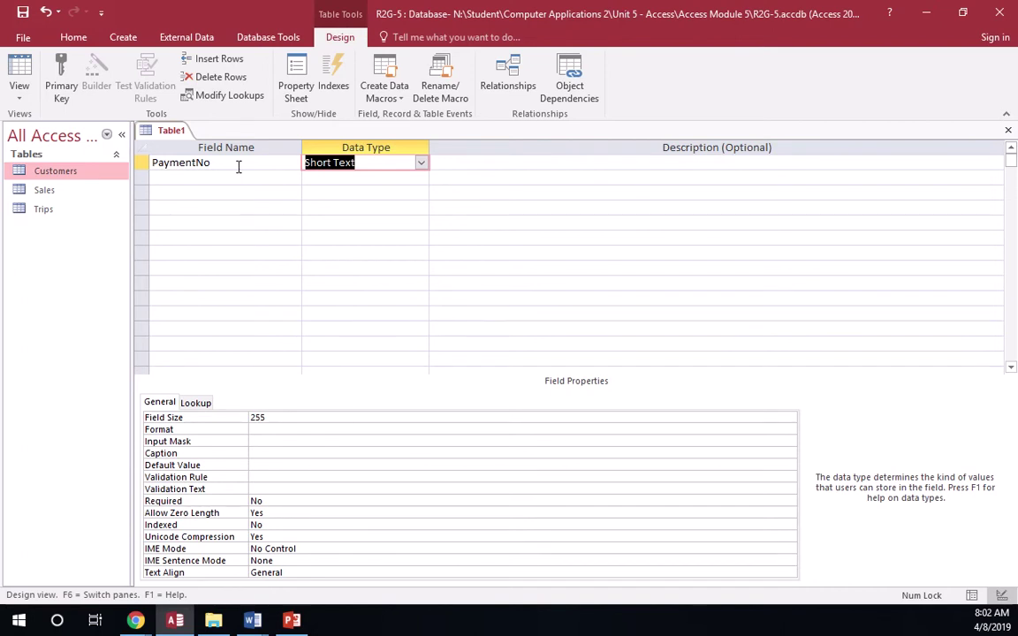
pyautogui.click(422, 164)
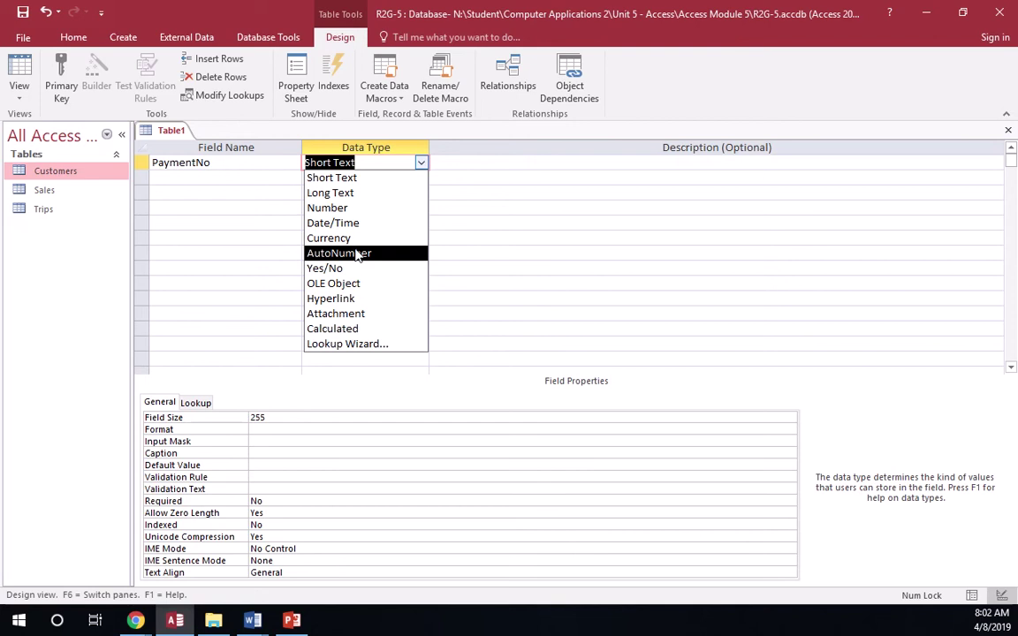
pyautogui.click(357, 258)
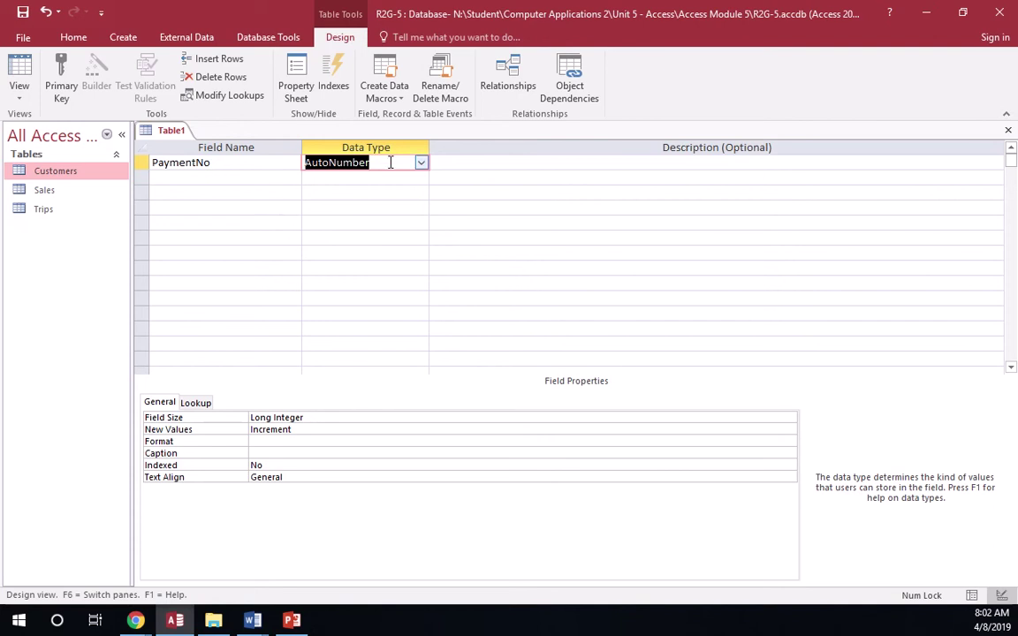
# Enter "Unique payment number and primary key field" as the description of the PaymentNo field.
pyautogui.press('Tab')
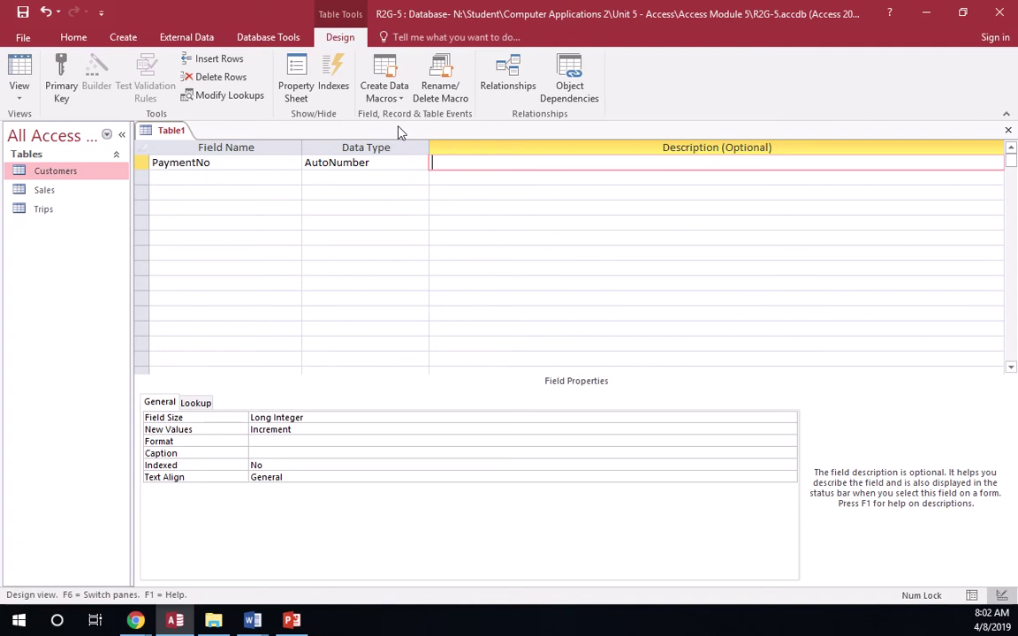
pyautogui.write('Uniqye')
pyautogui.press('BackSpace')
pyautogui.press('BackSpace')
pyautogui.write('ue payment')
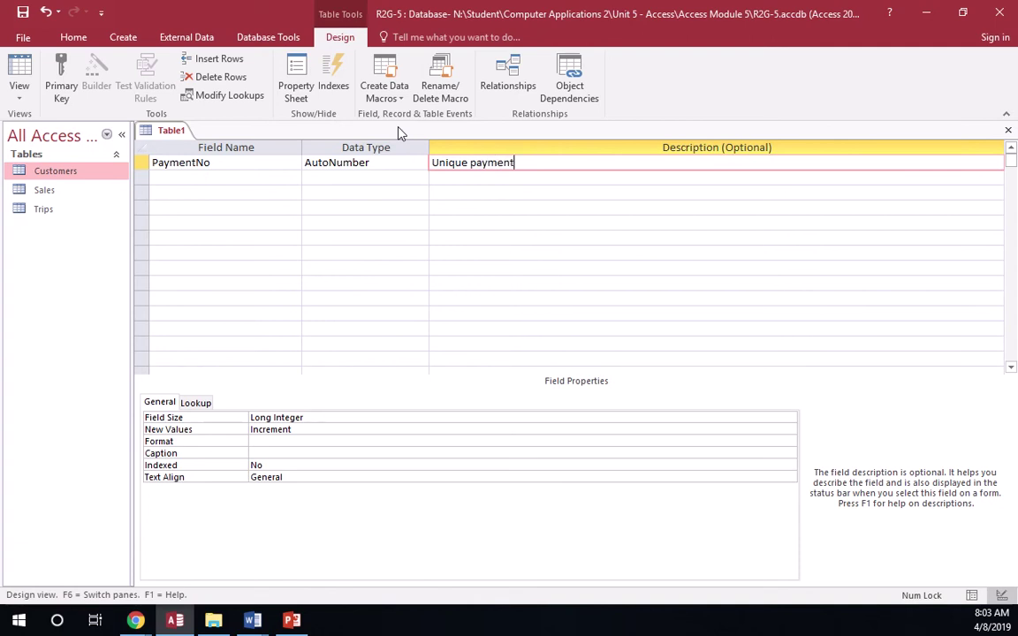
pyautogui.write(' number and primary ke')
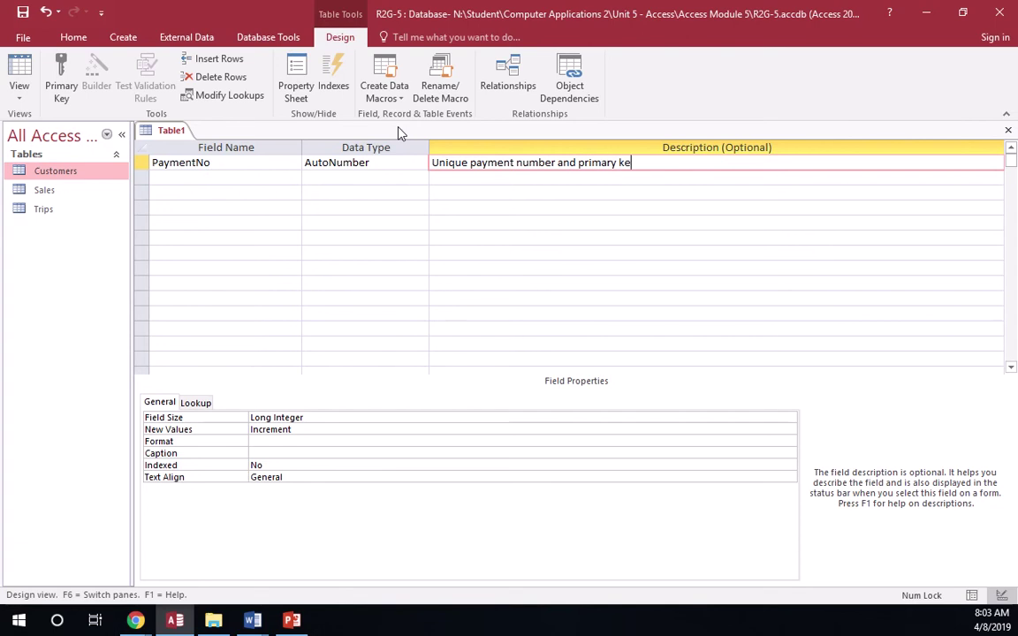
pyautogui.write('y field')
pyautogui.press('Return')
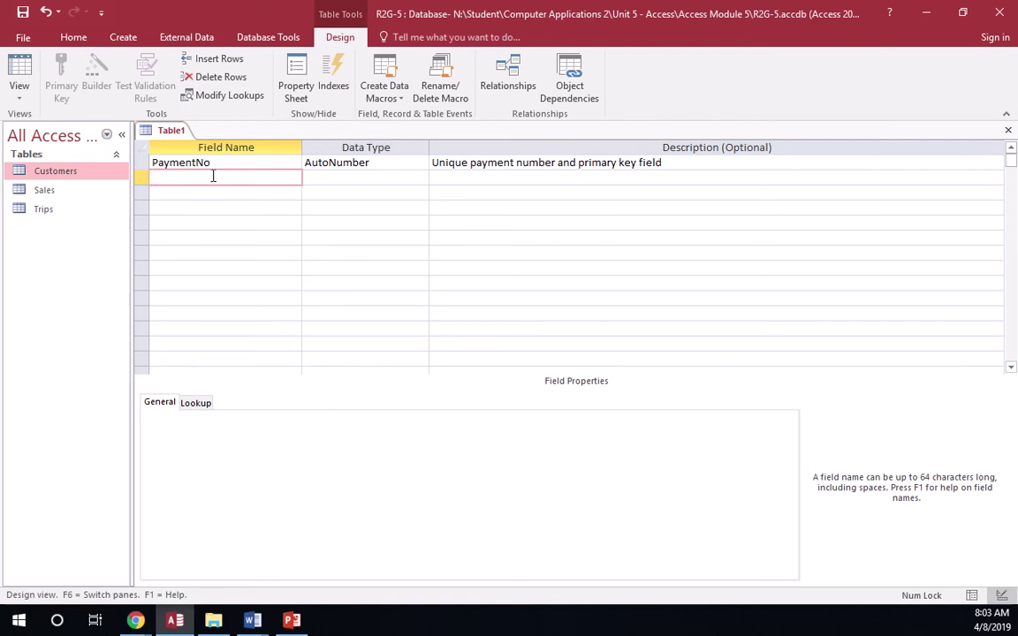
# Add a PaymentDate field with the Date/Time data type and the description "Date the payment is made".
pyautogui.write('aymentDate')
pyautogui.press('Tab')
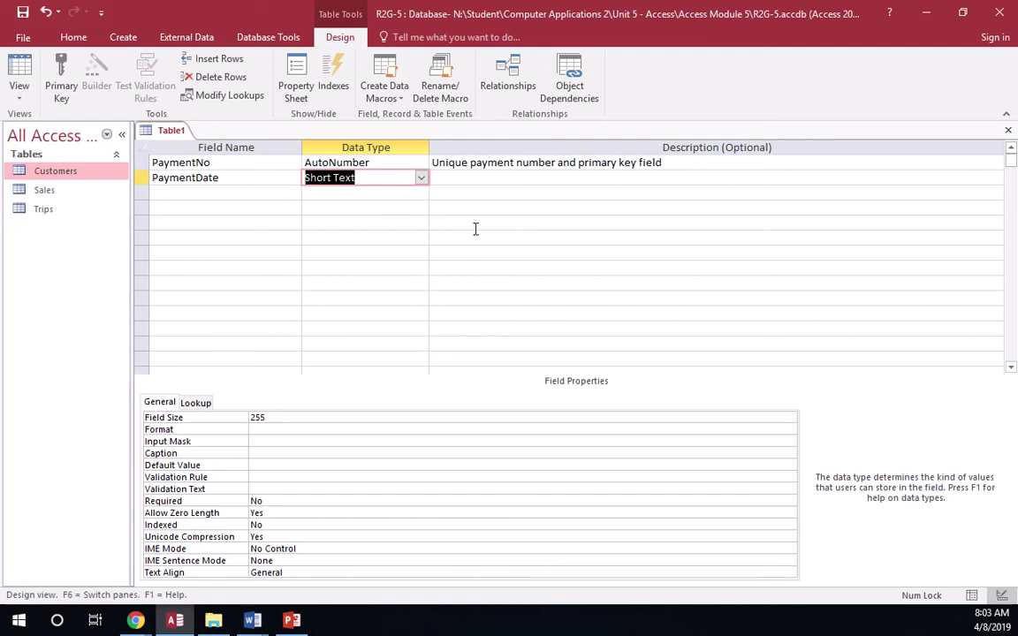
pyautogui.click(421, 178)
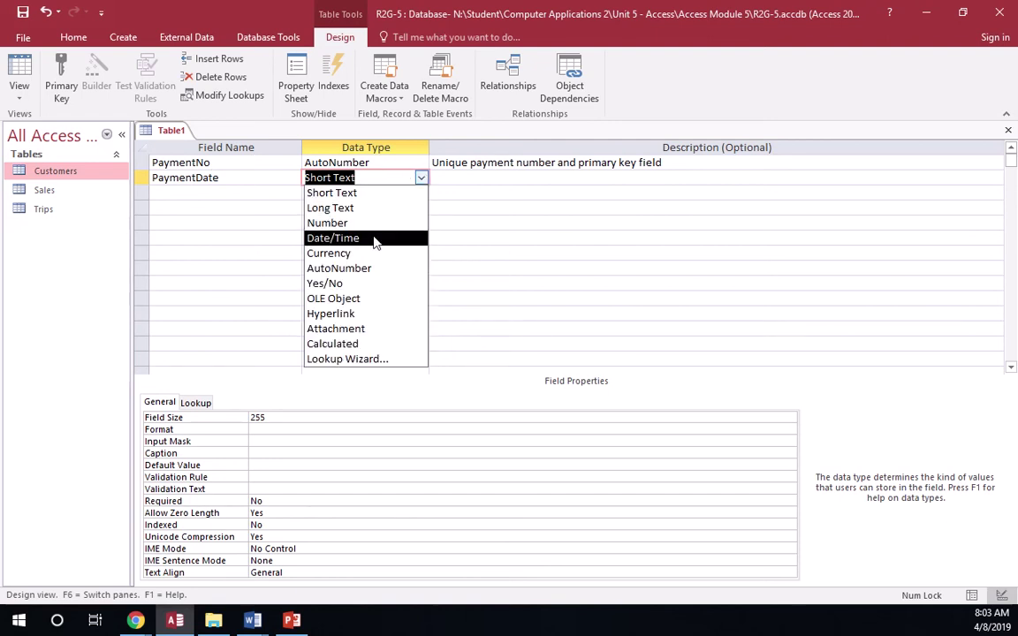
pyautogui.click(373, 238)
pyautogui.click(440, 179)
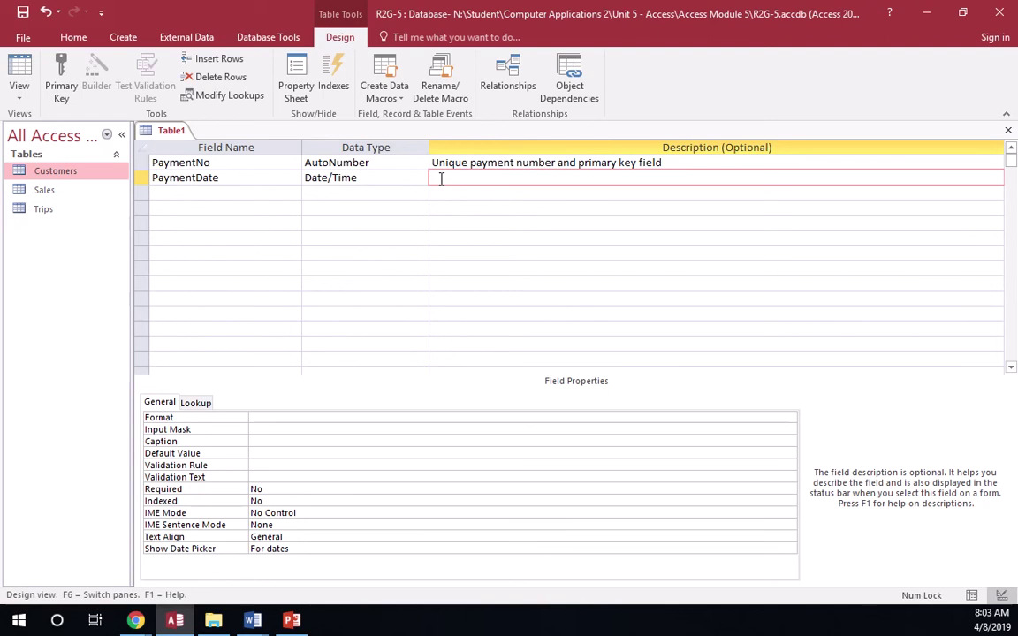
pyautogui.write('Date the payment i')
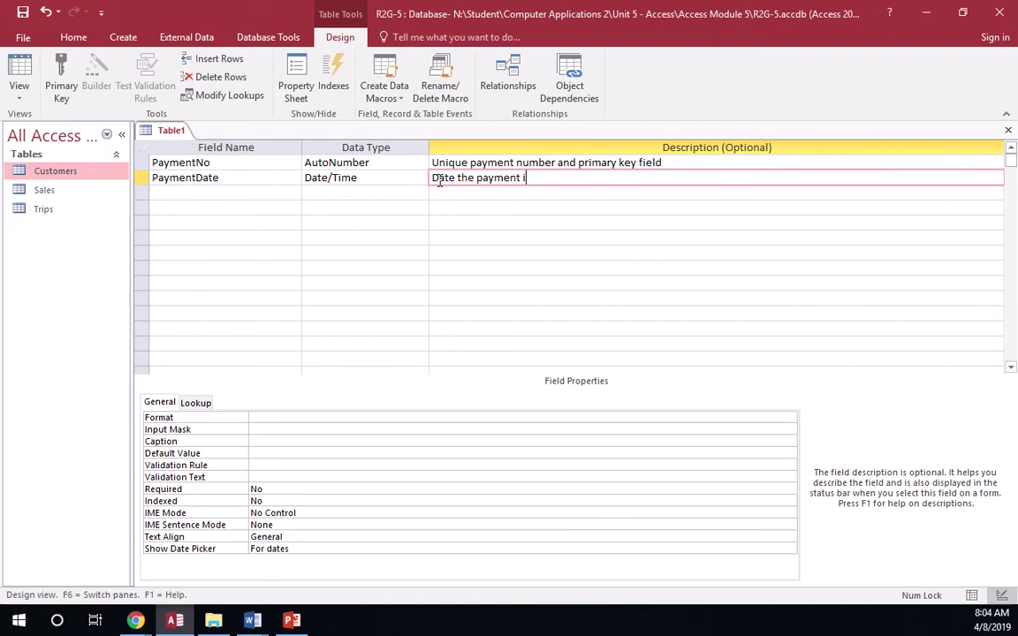
pyautogui.write('s made')
pyautogui.press('Tab')
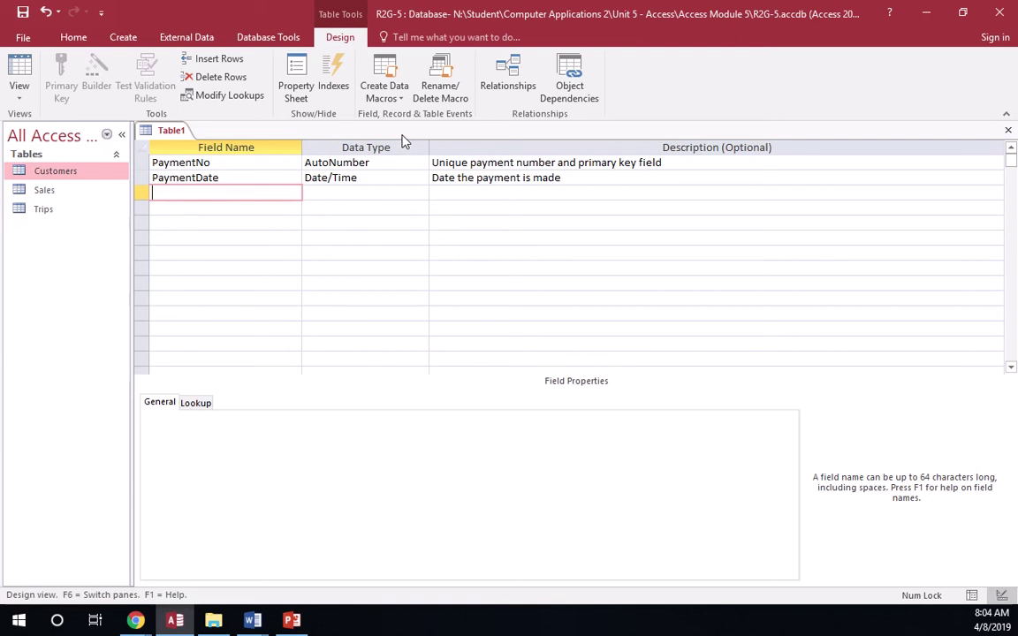
# Add a PaymentAmt field with the Currency data type and the description "Amount of the payment".
pyautogui.write('PaymentAmt')
pyautogui.press('Tab')
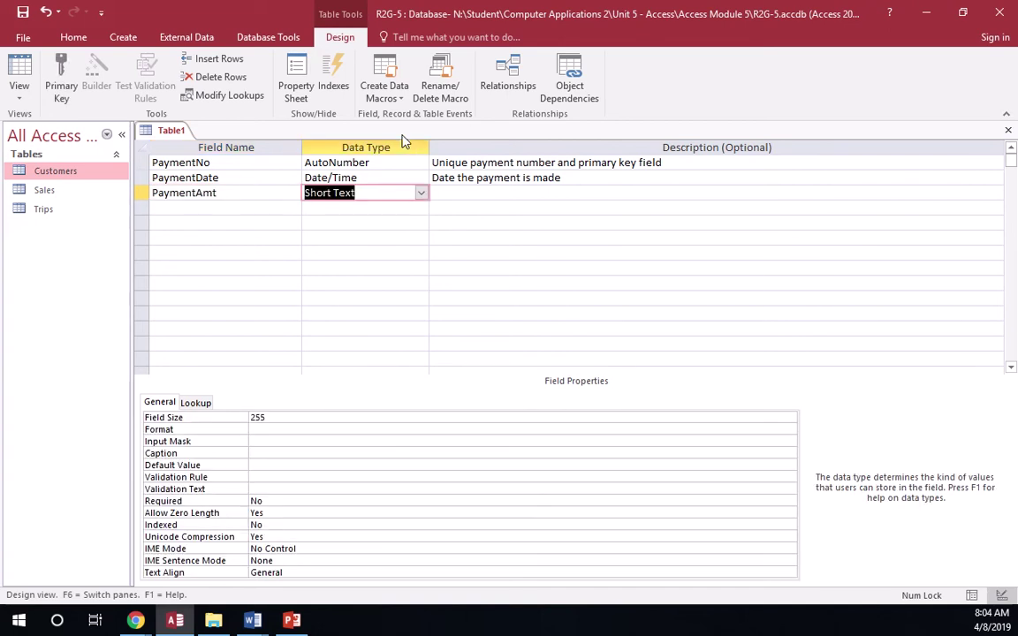
pyautogui.click(421, 193)
pyautogui.click(329, 266)
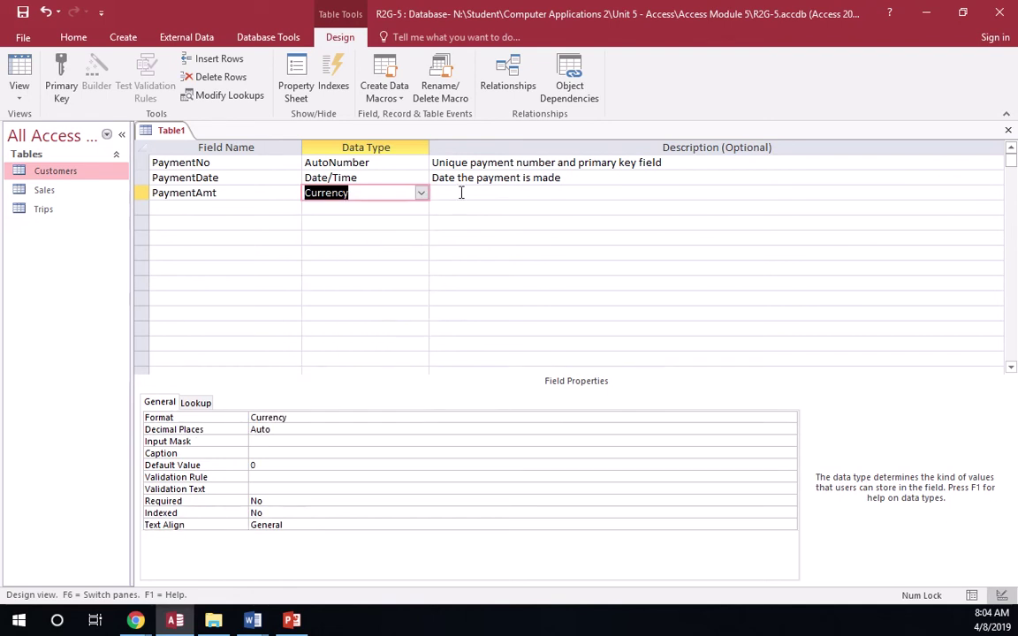
pyautogui.click(460, 192)
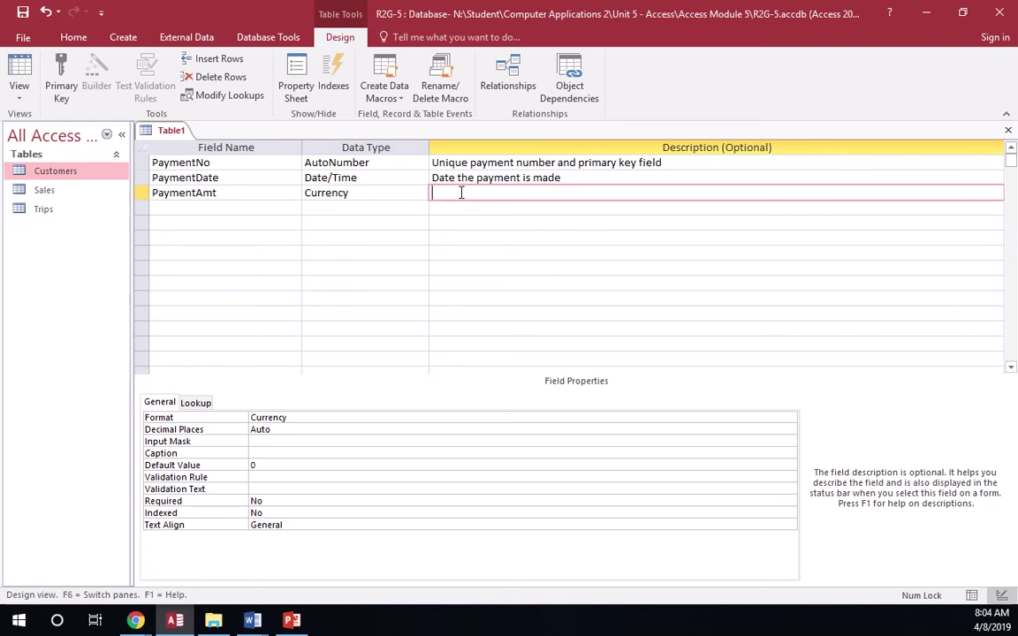
pyautogui.write('Amount of the payment')
pyautogui.press('Return')
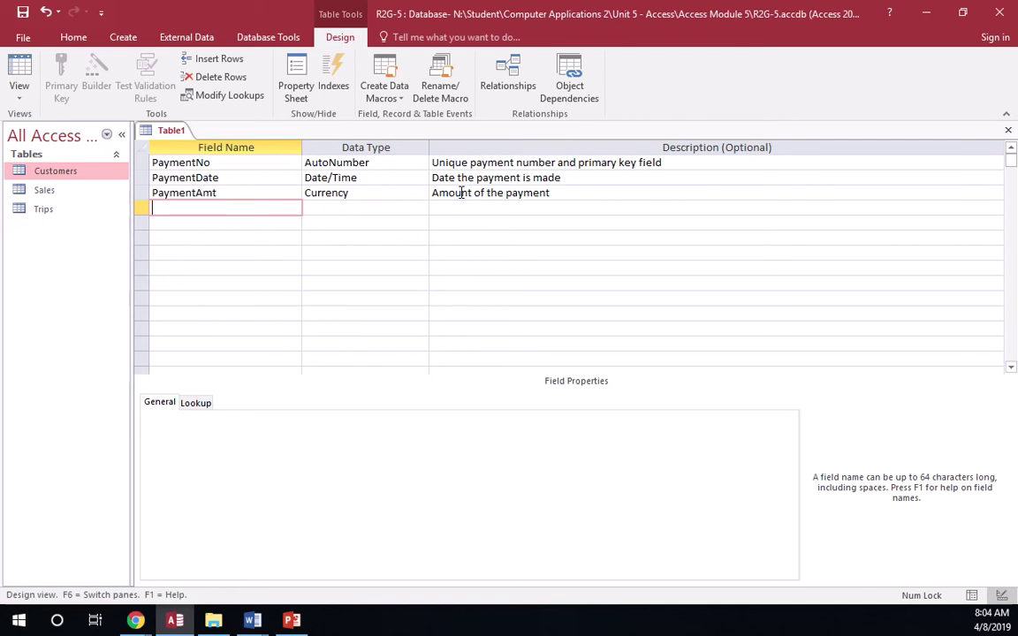
# Add a SalesNo field with the Number data type and the description "Foreign key field to the Sales table".
pyautogui.write('alesNo')
pyautogui.press('Tab')
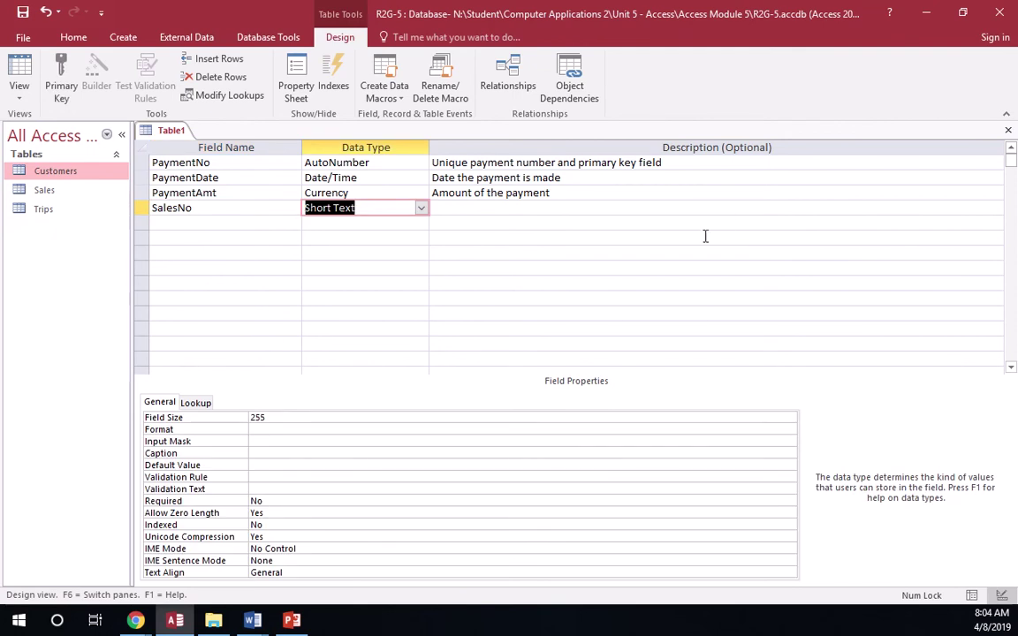
pyautogui.click(423, 209)
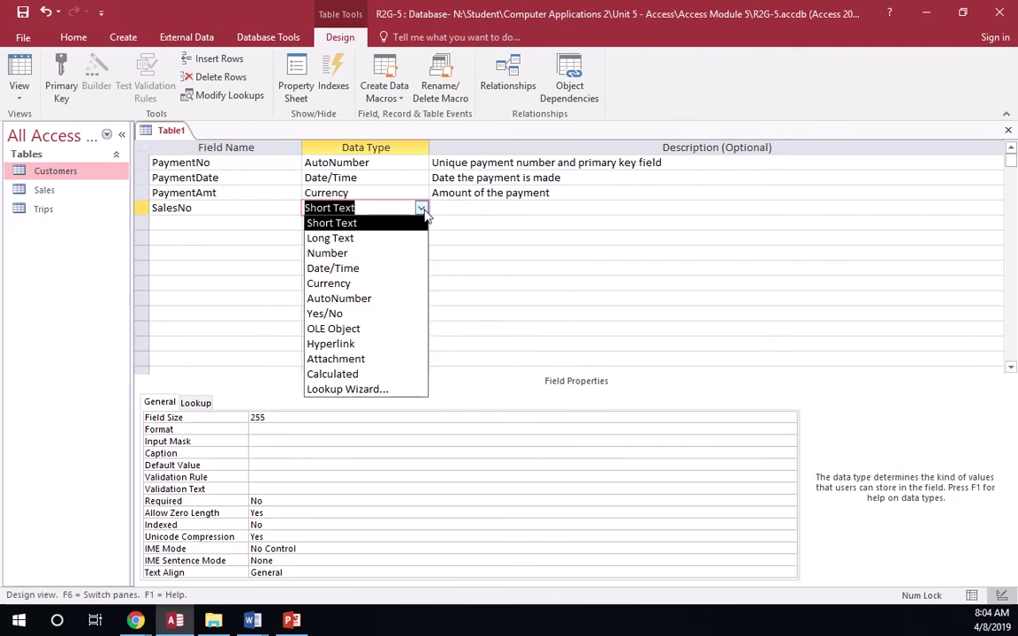
pyautogui.click(351, 252)
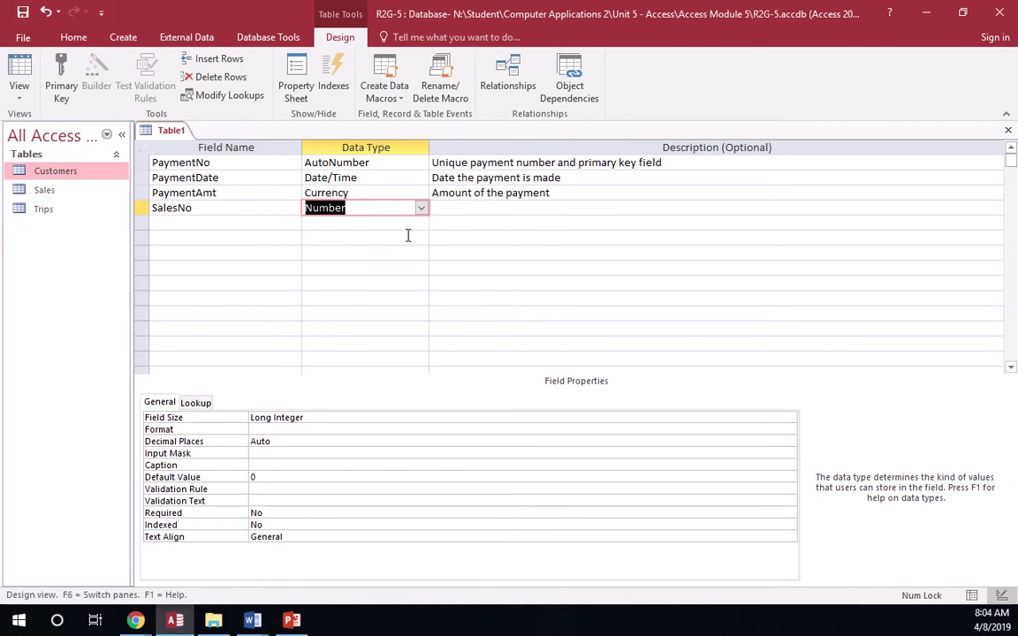
pyautogui.press('Tab')
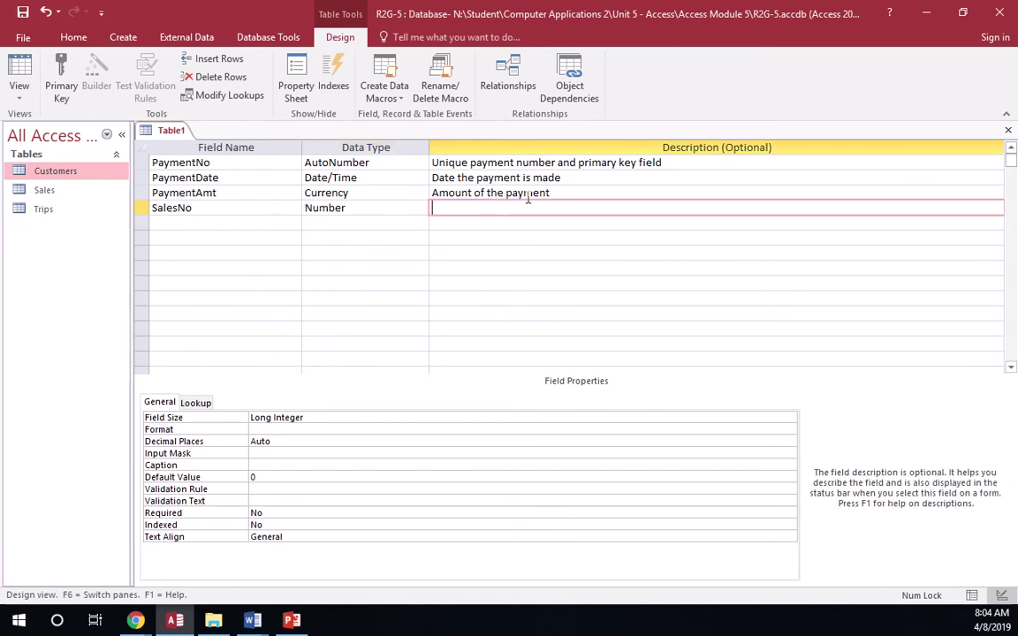
pyautogui.write('Foreign key field')
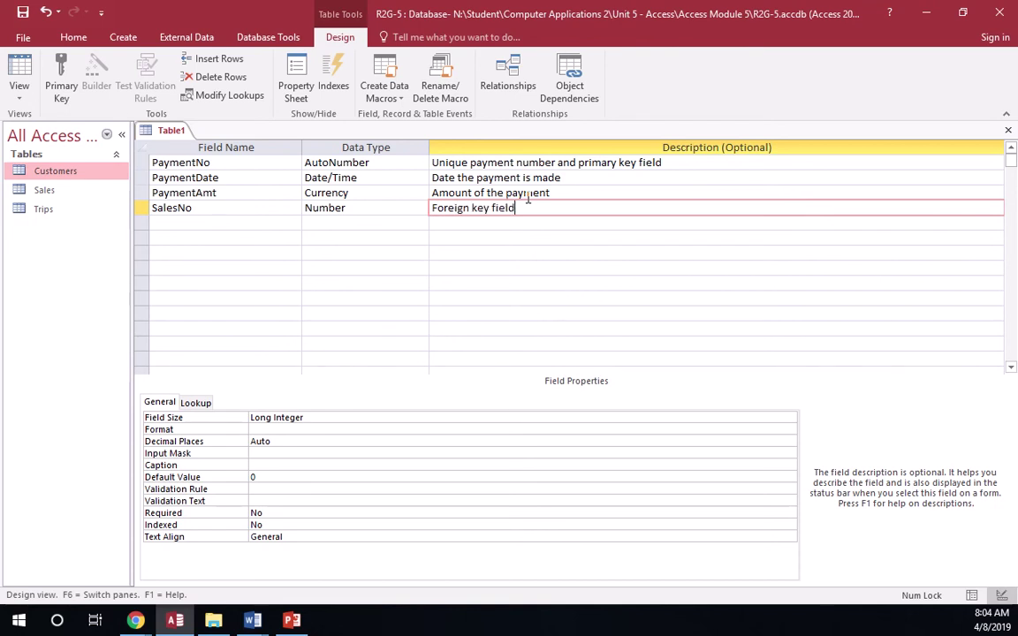
pyautogui.write(' to the Sales tbable')
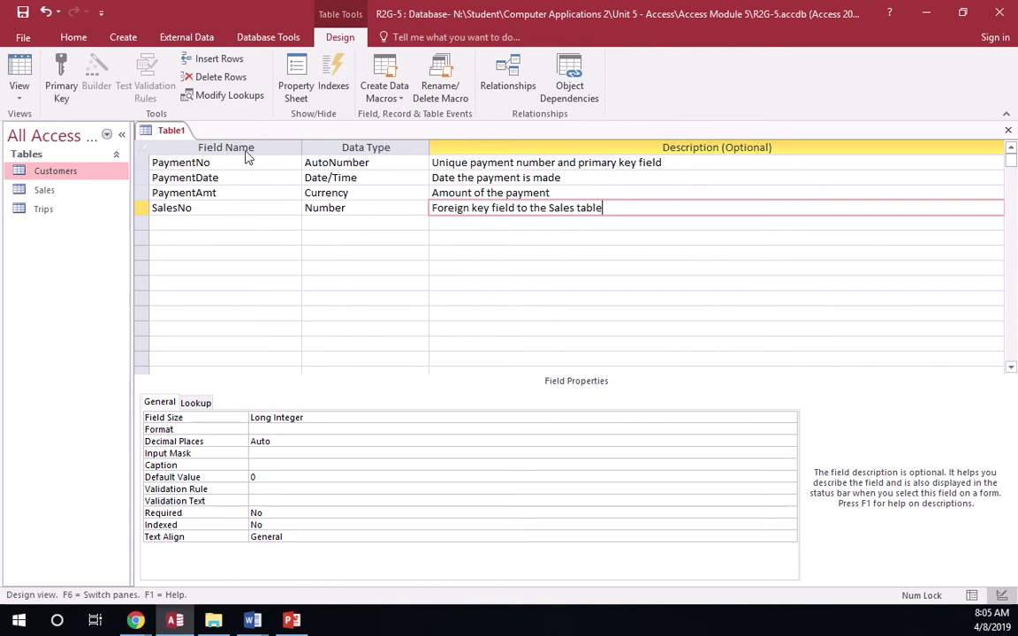
# Designate the PaymentNo field as the table's primary key.
pyautogui.click(204, 165)
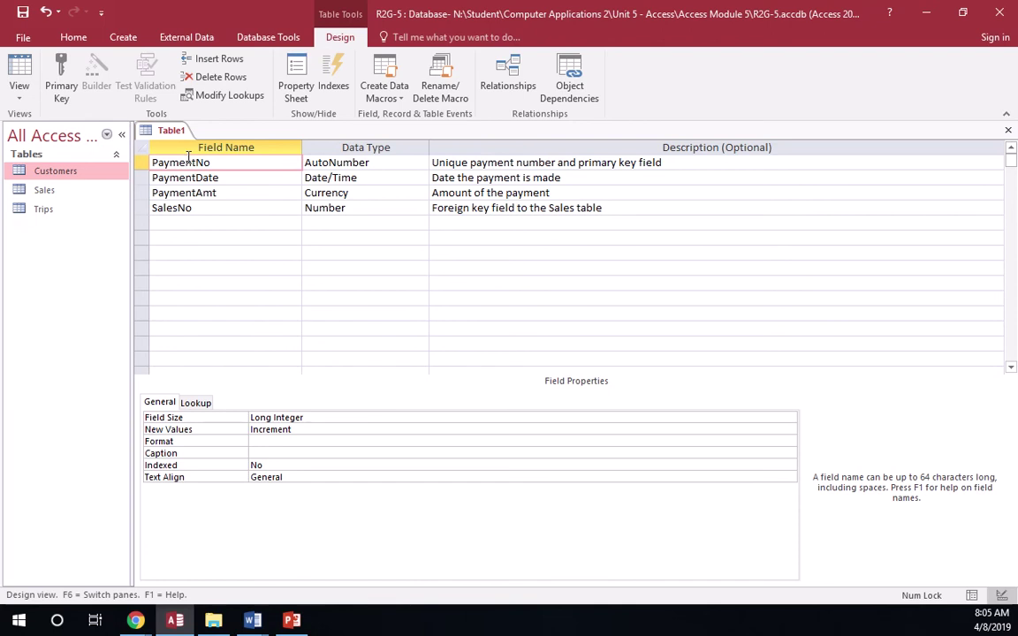
pyautogui.click(229, 164)
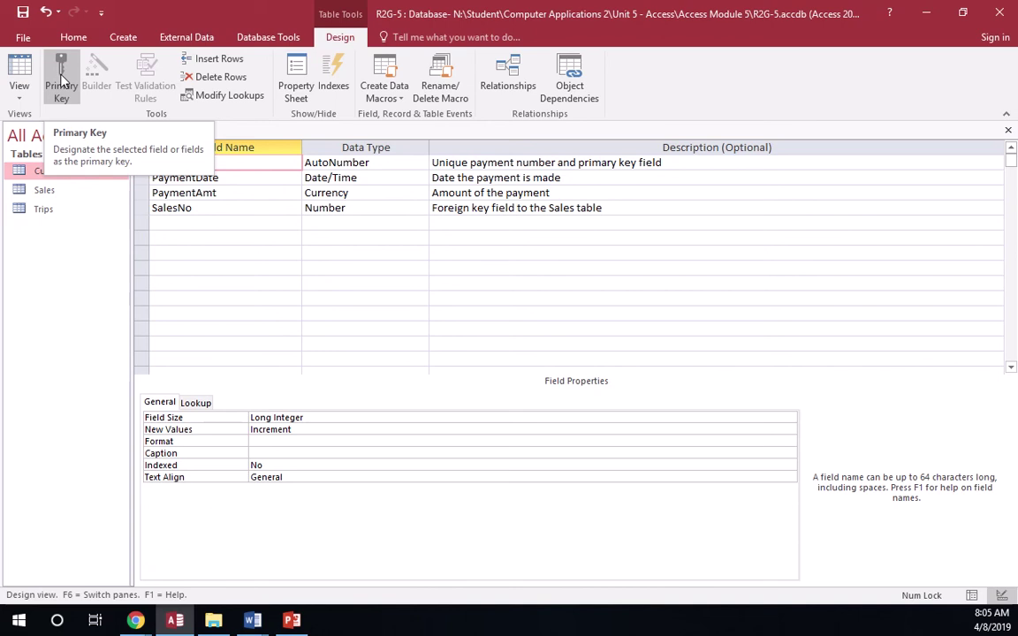
pyautogui.click(61, 79)
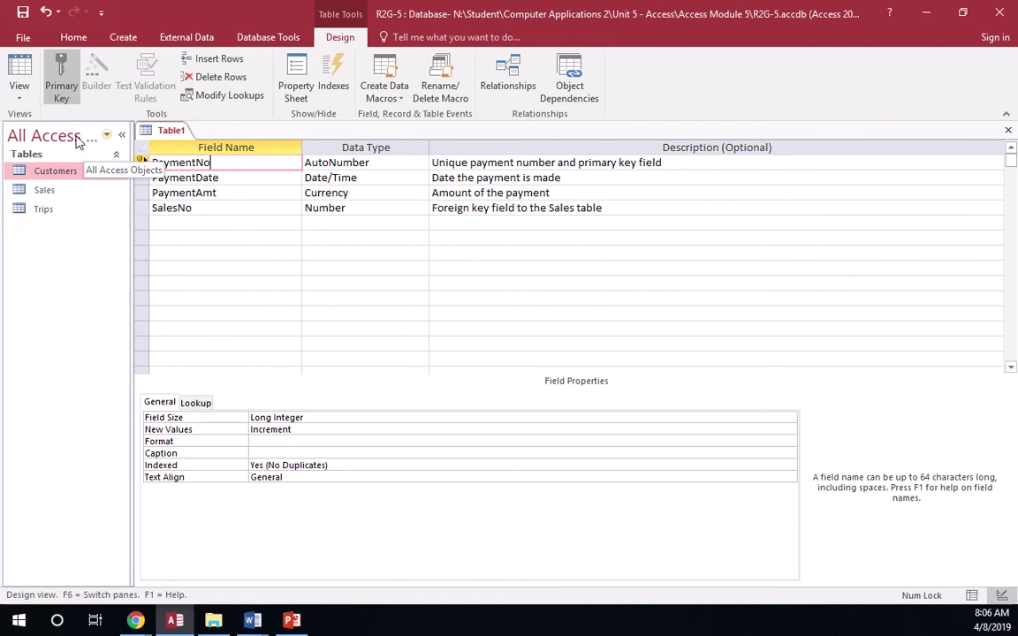
# Save the new table under the name Payments.
pyautogui.click(23, 37)
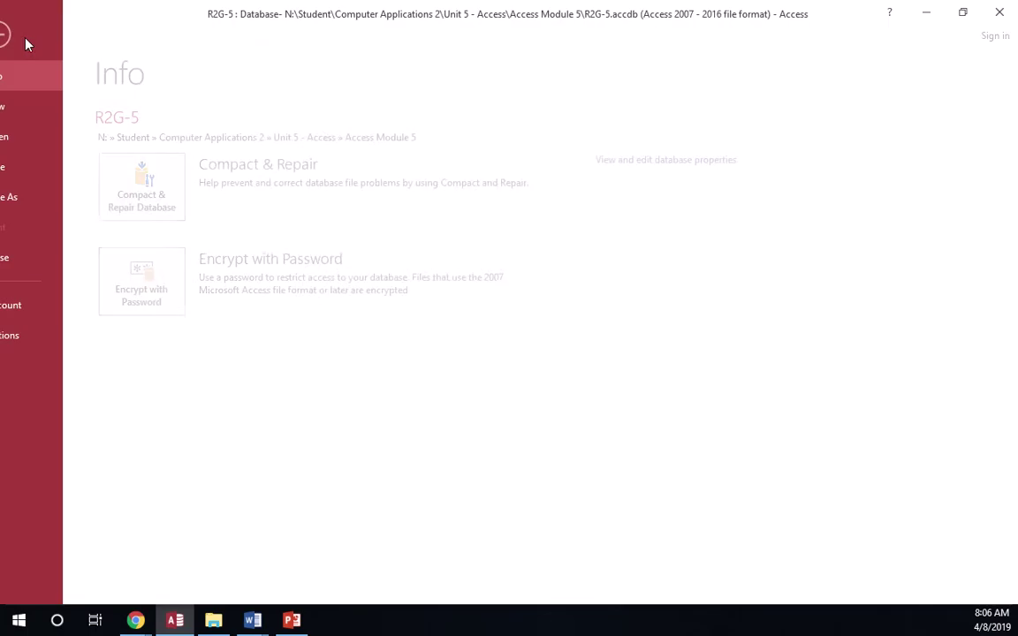
pyautogui.click(30, 36)
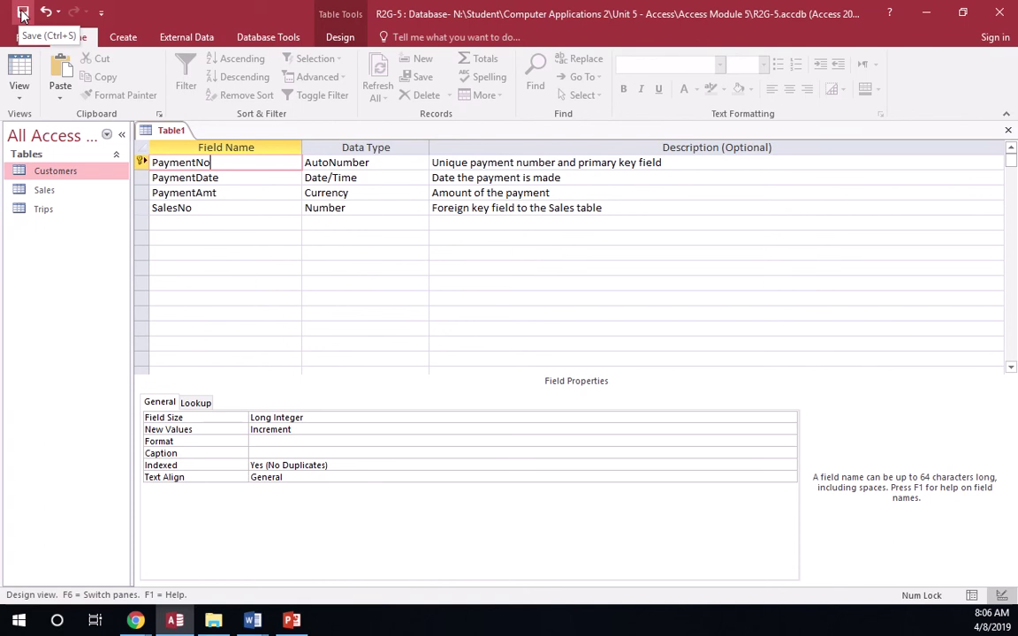
pyautogui.click(23, 12)
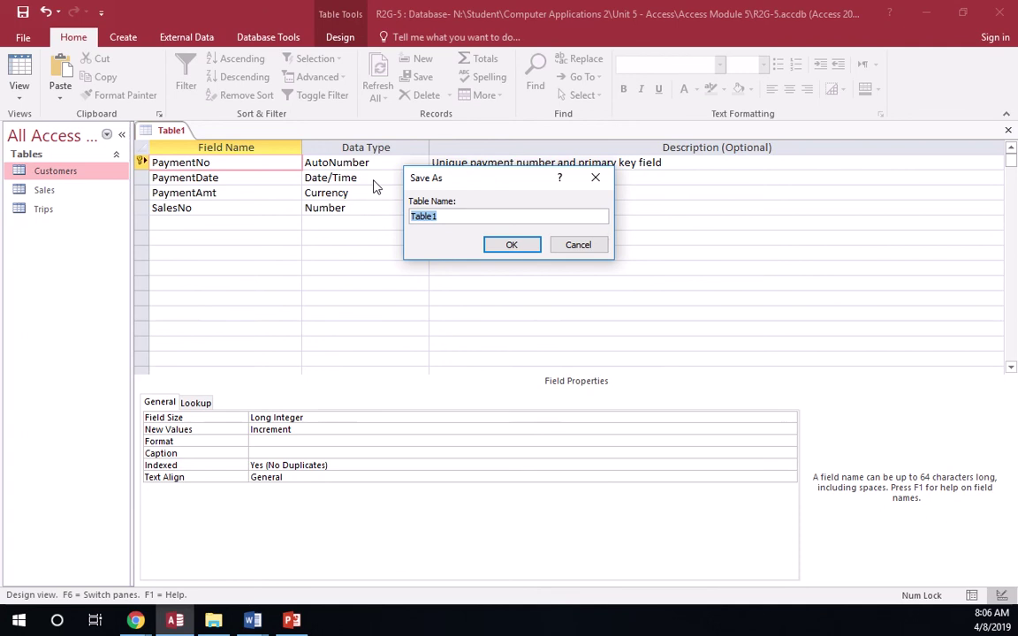
pyautogui.write('Payments')
pyautogui.click(509, 246)
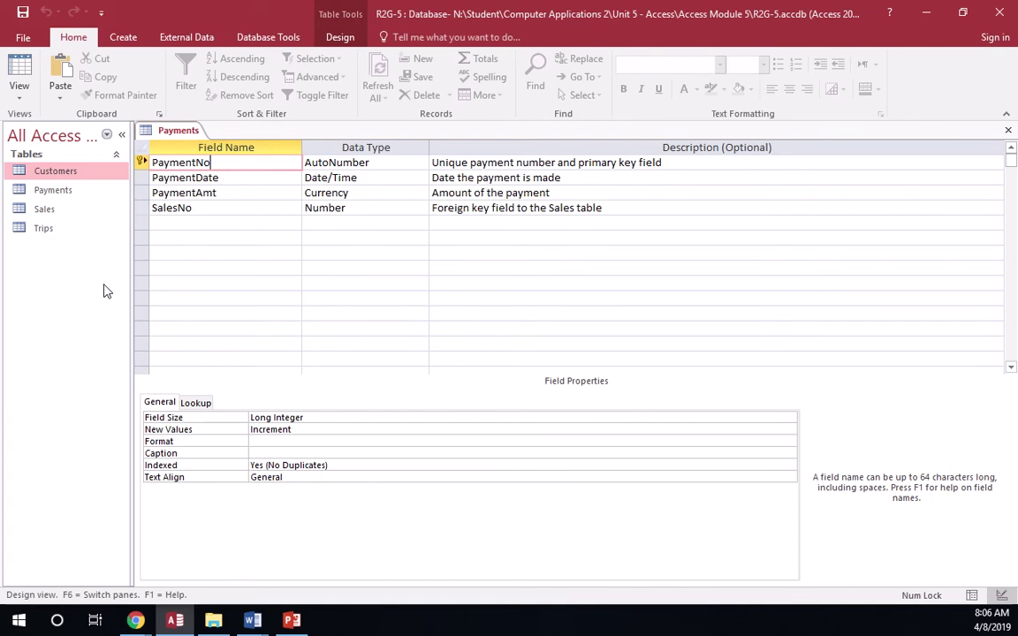
# Switch to Document1 in Word, paste the copied screenshot below the "Design View" heading and select the picture.
pyautogui.click(252, 620)
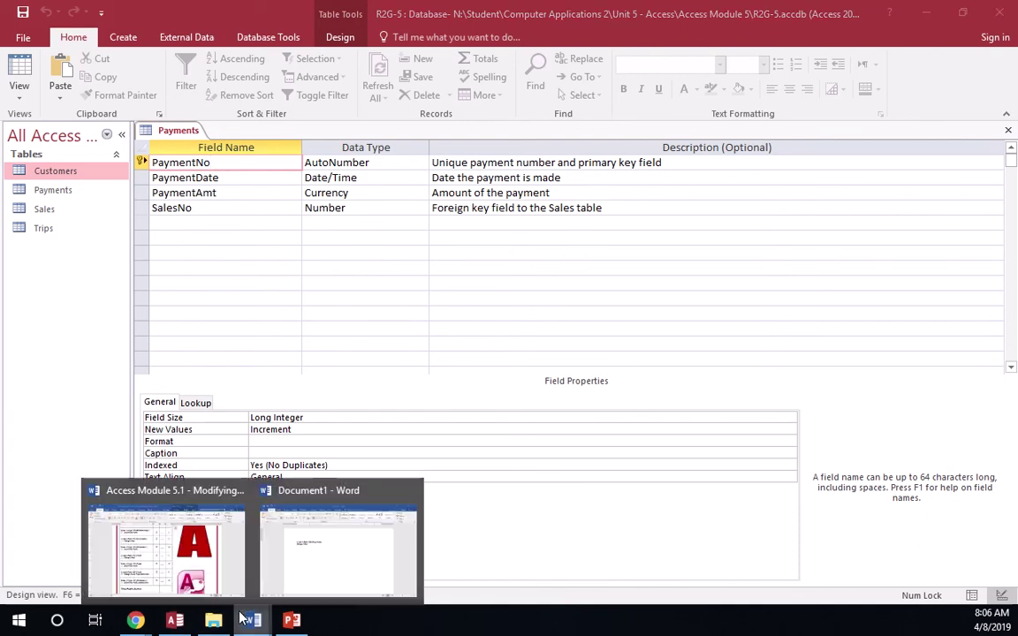
pyautogui.click(299, 576)
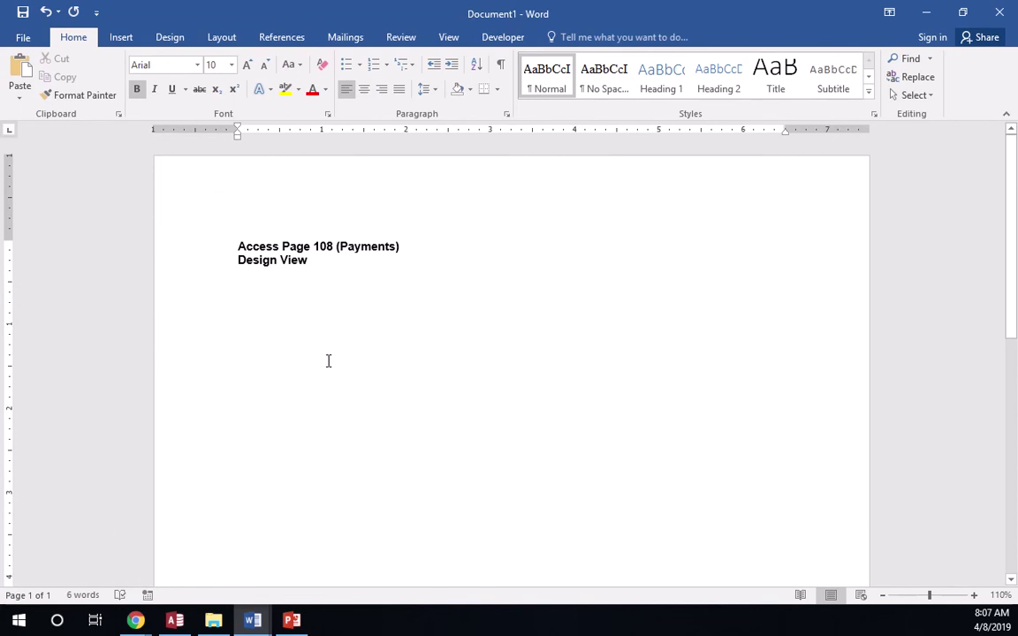
pyautogui.hotkey('ctrl', 'v')
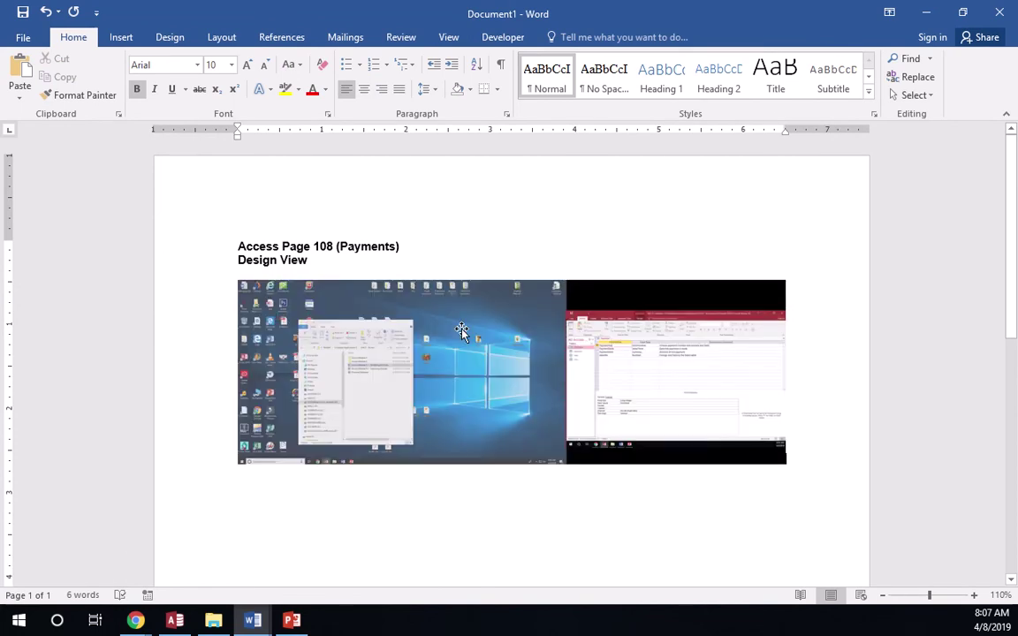
pyautogui.click(457, 336)
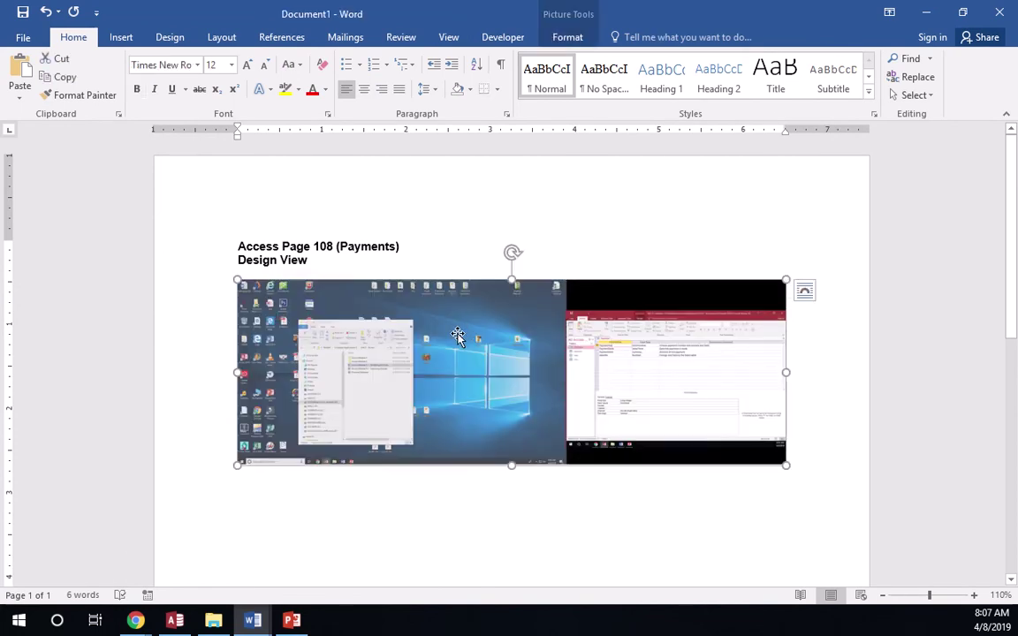
# Crop the pasted screenshot to just the Access window, about 2.59" wide and 1.56" high.
pyautogui.click(559, 35)
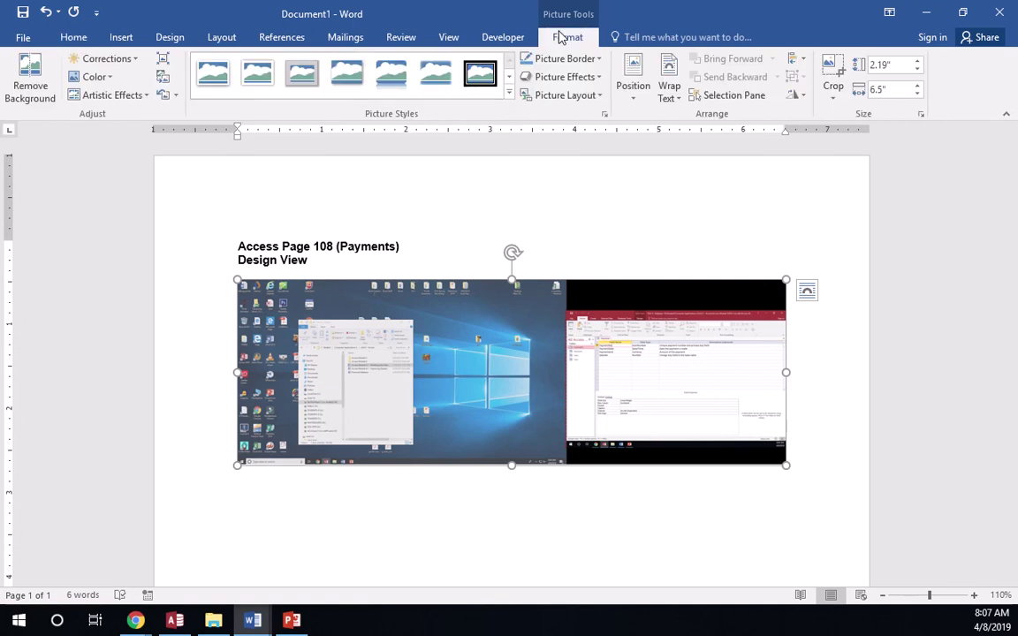
pyautogui.click(830, 68)
pyautogui.moveTo(237, 372); pyautogui.dragTo(567, 343)
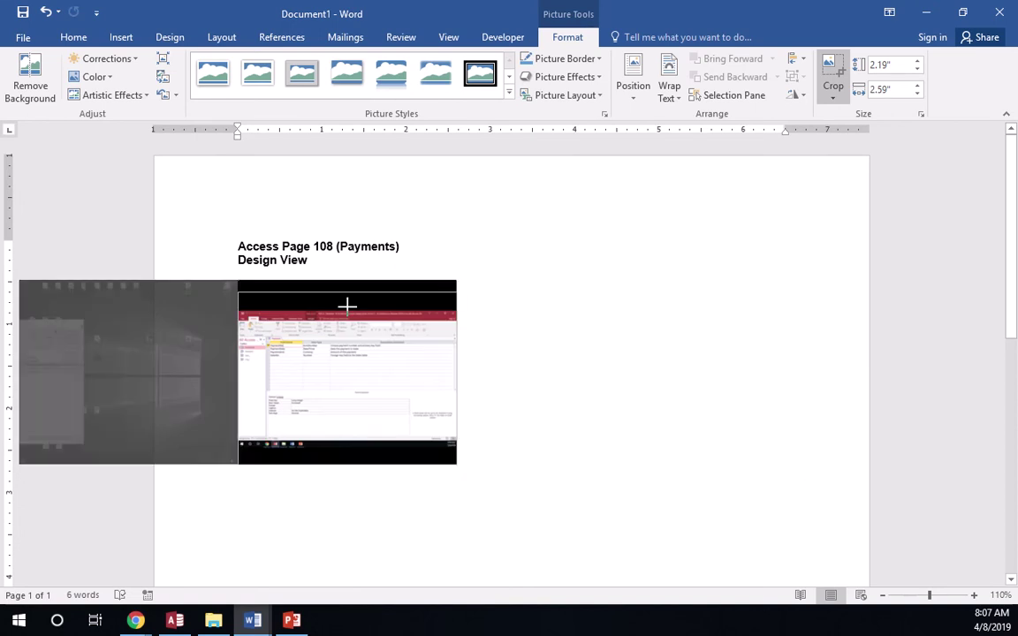
pyautogui.moveTo(346, 302); pyautogui.dragTo(346, 314)
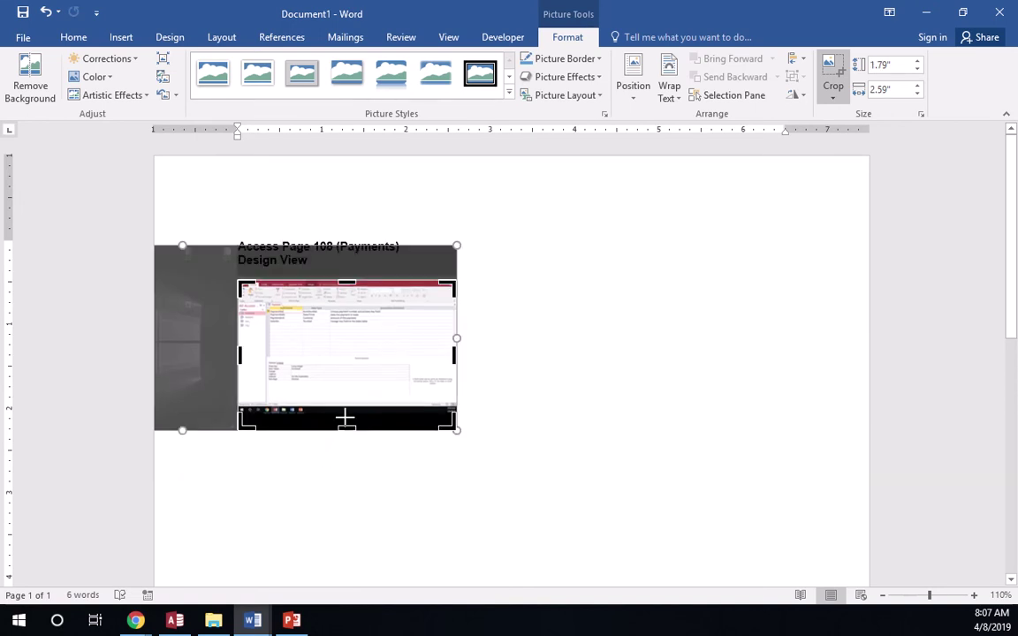
pyautogui.moveTo(346, 418); pyautogui.dragTo(345, 409)
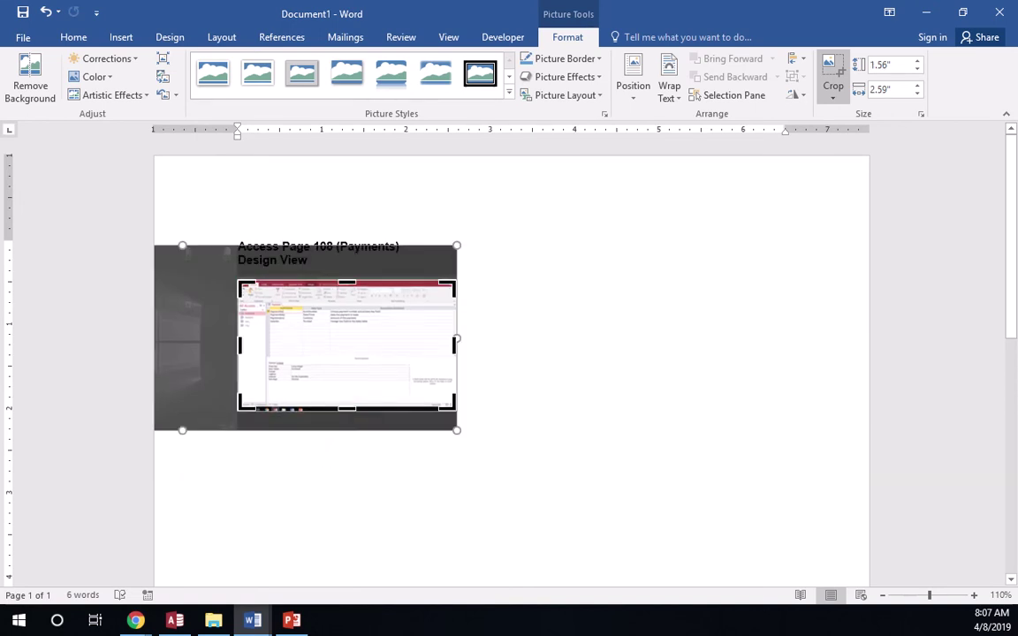
# Enlarge the cropped screenshot proportionally to about 5.4" wide, deselect it and switch back to the Payments table in Access.
pyautogui.click(377, 349)
pyautogui.click(377, 349)
pyautogui.moveTo(456, 410); pyautogui.dragTo(697, 517)
pyautogui.click(725, 411)
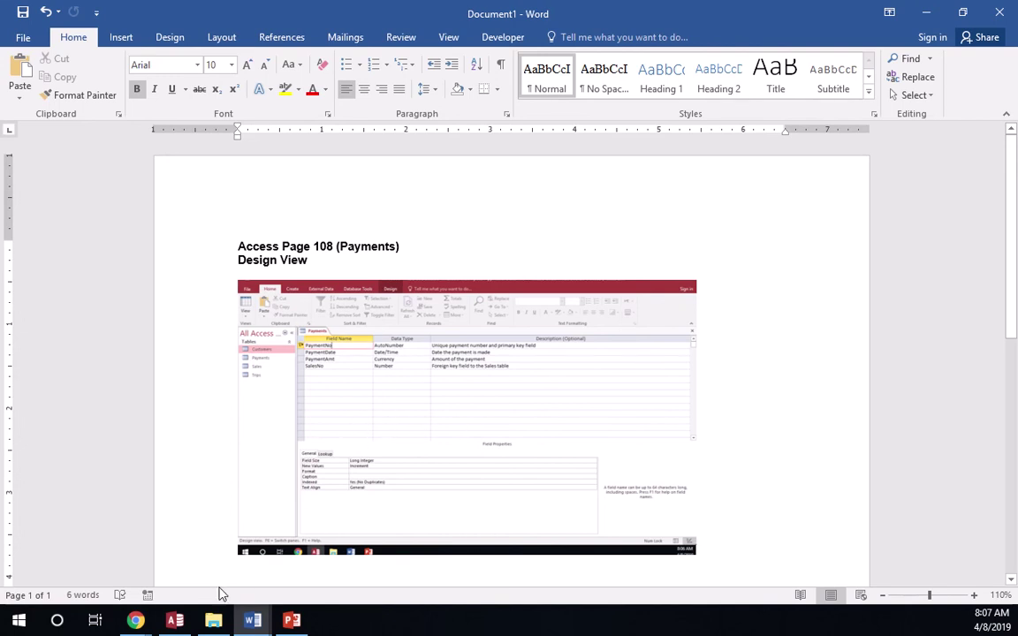
pyautogui.click(175, 622)
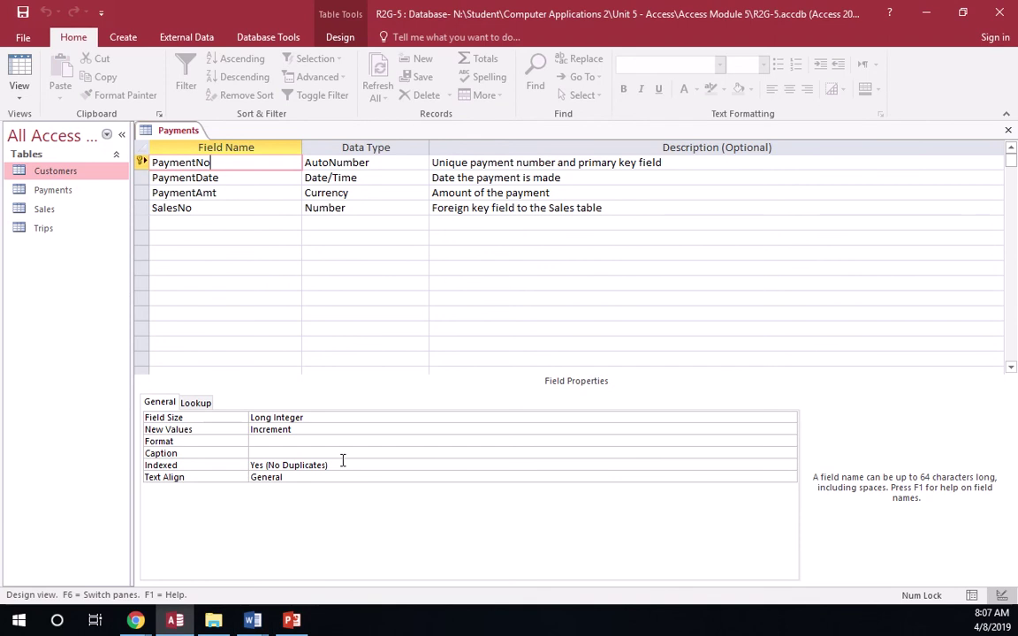